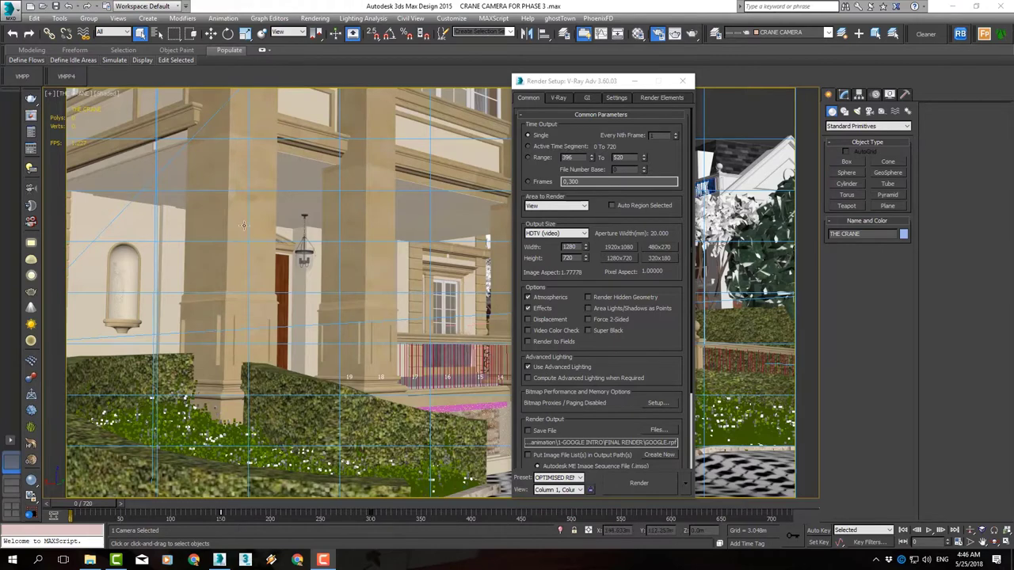
# Apply V-Ray Quick Settings' ArchViz exterior preset, giving BF + BF (accurate) GI
pyautogui.click(30, 154)
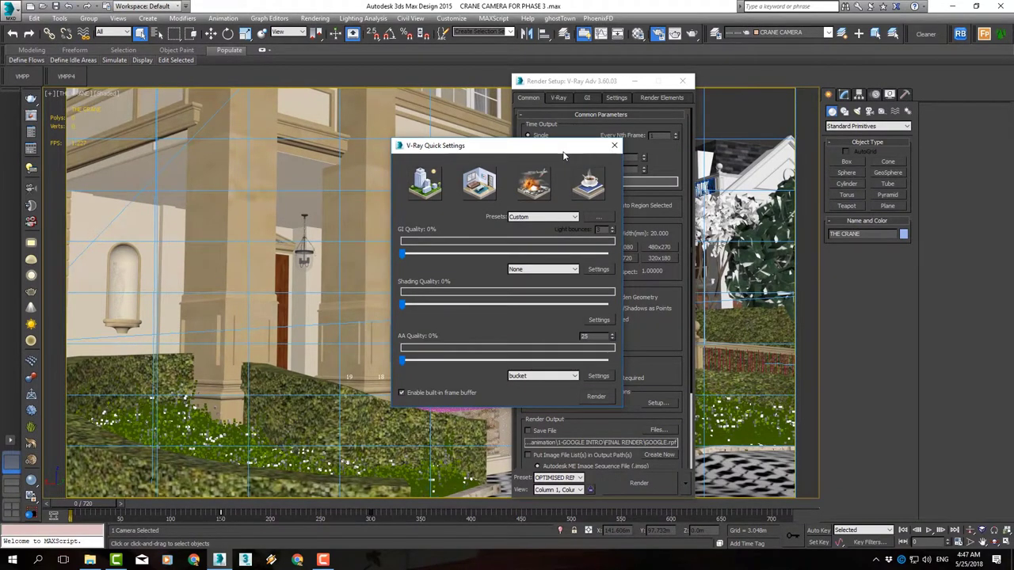
pyautogui.moveTo(564, 155); pyautogui.dragTo(383, 156)
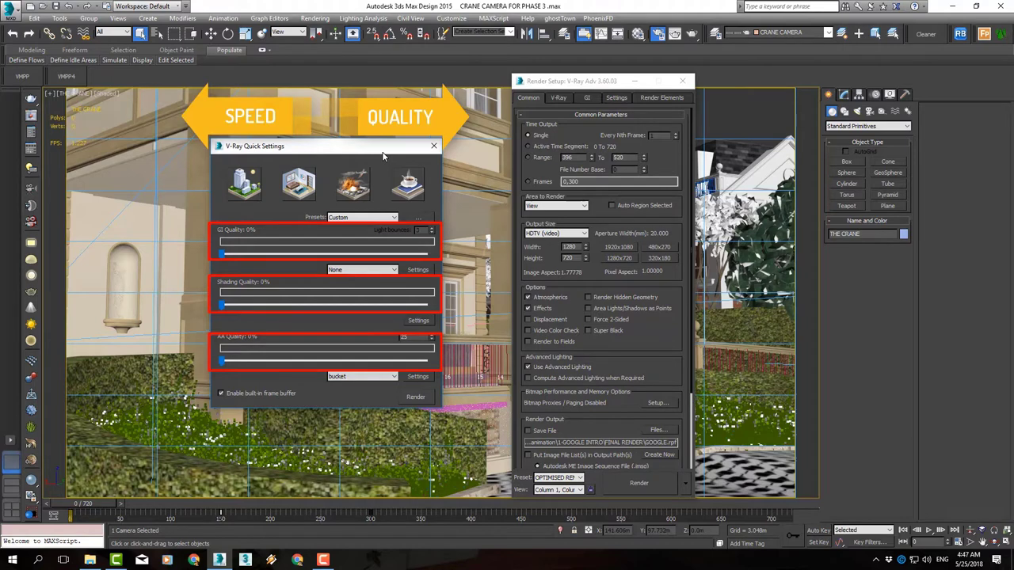
pyautogui.click(245, 182)
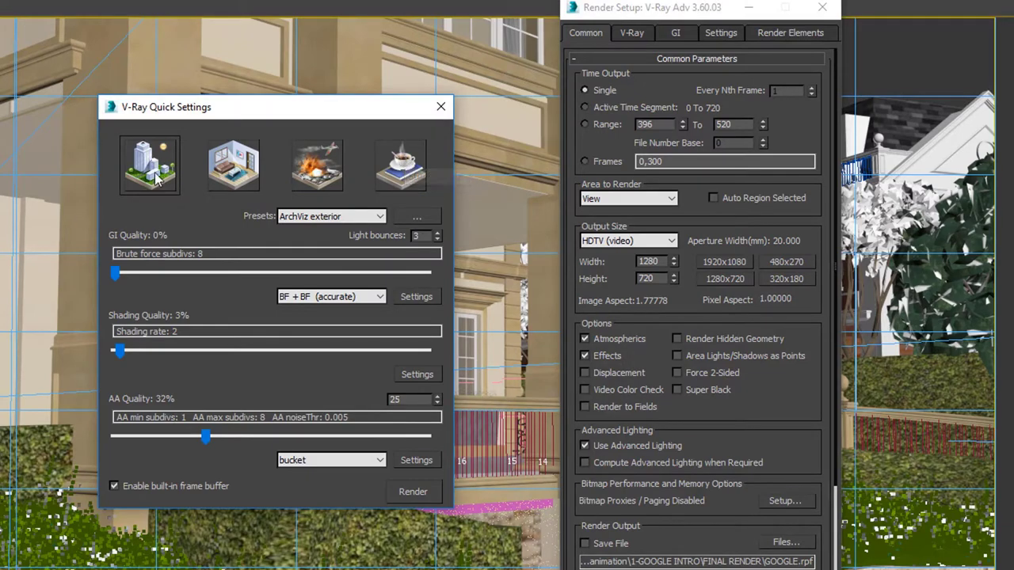
# Switch GI to IM + LC (fast) and raise GI quality to 28%
pyautogui.click(327, 297)
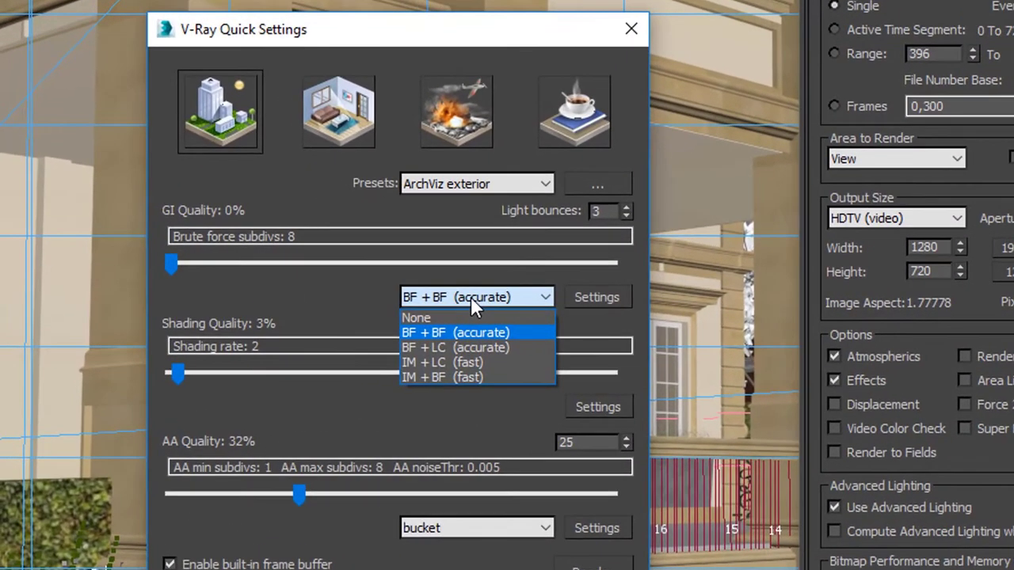
pyautogui.click(473, 361)
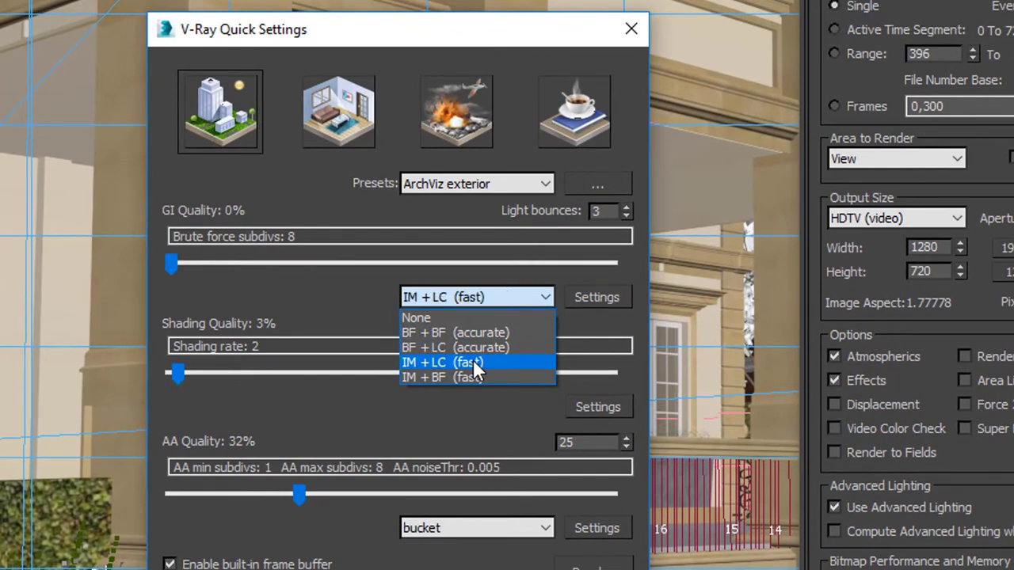
pyautogui.moveTo(178, 265); pyautogui.dragTo(290, 254)
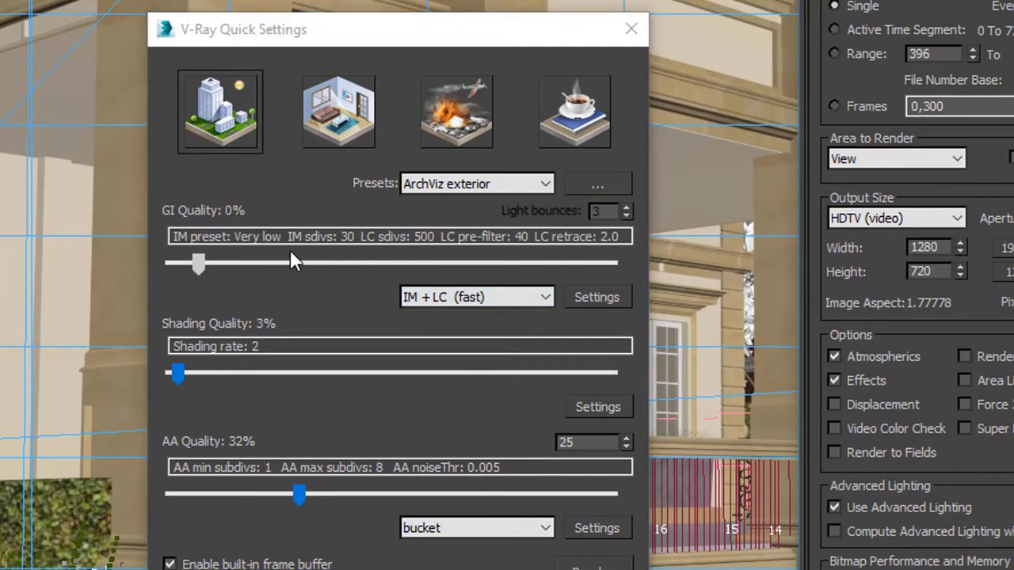
pyautogui.click(221, 265)
pyautogui.moveTo(222, 268); pyautogui.dragTo(295, 261)
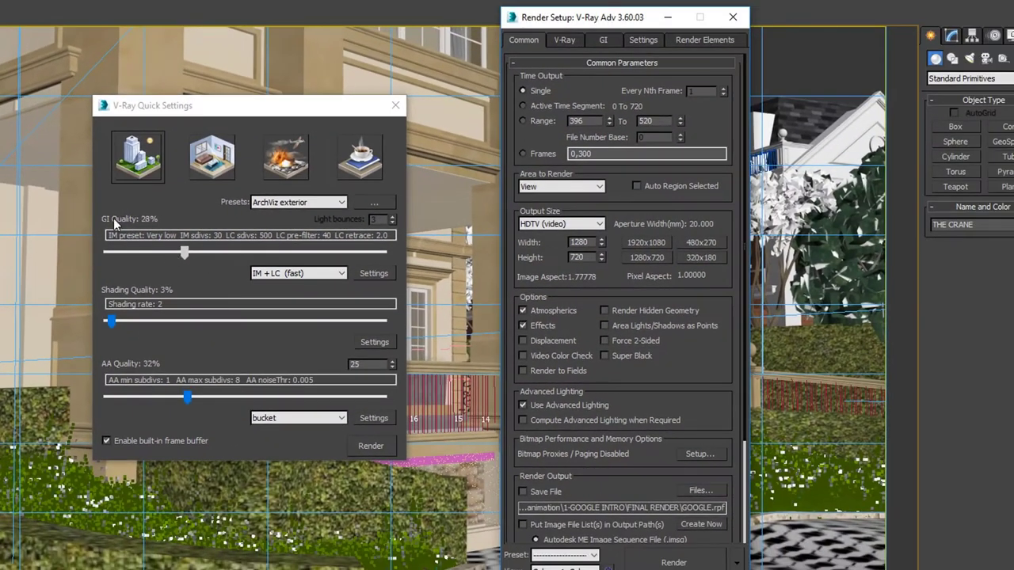
pyautogui.click(153, 248)
# Raise the shading rate from 2 to 11 and lower AA quality to 24%
pyautogui.click(603, 40)
pyautogui.scroll(-2, 637, 230)
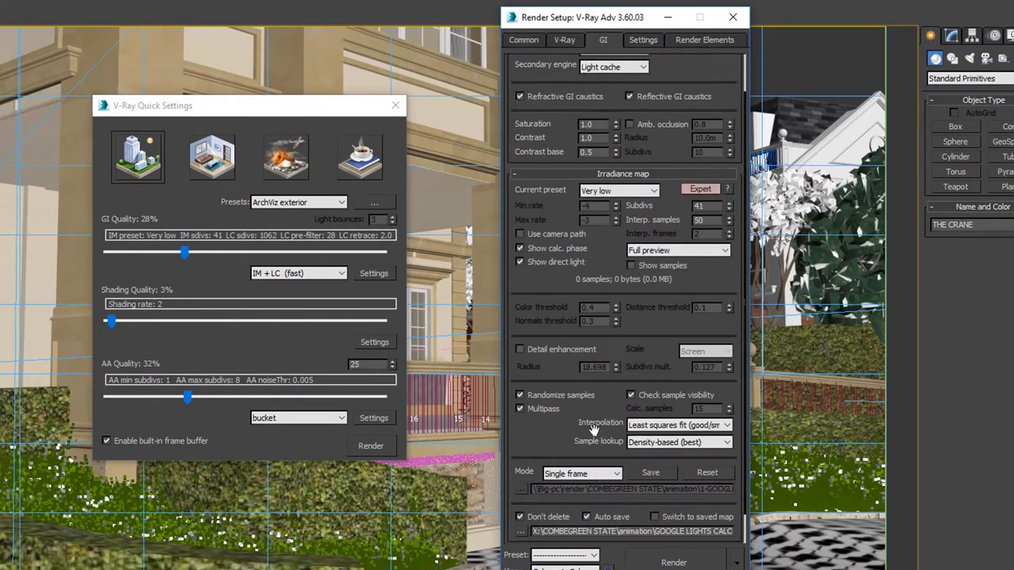
pyautogui.scroll(-1, 593, 428)
pyautogui.scroll(-3, 593, 428)
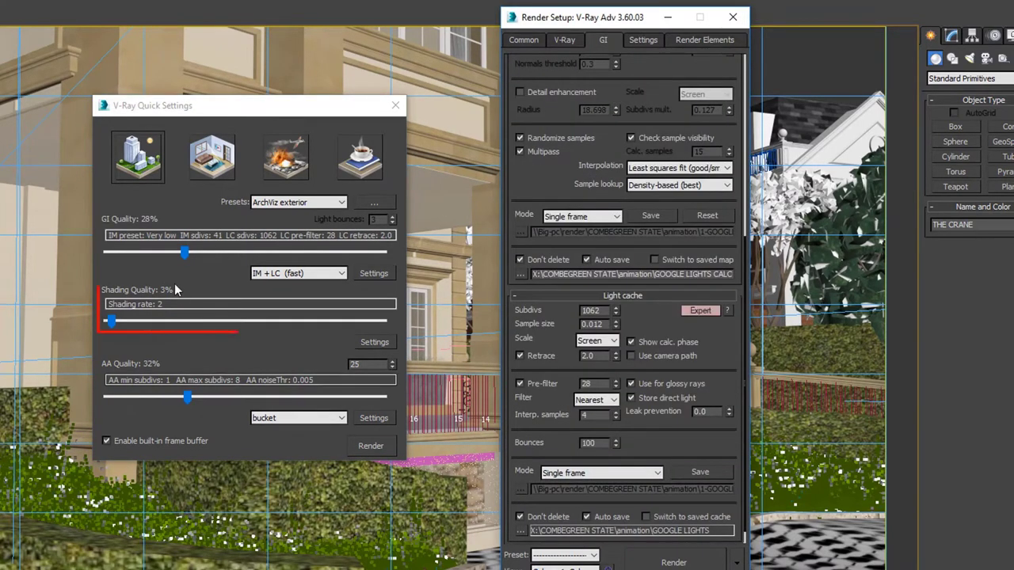
pyautogui.moveTo(111, 321); pyautogui.dragTo(153, 321)
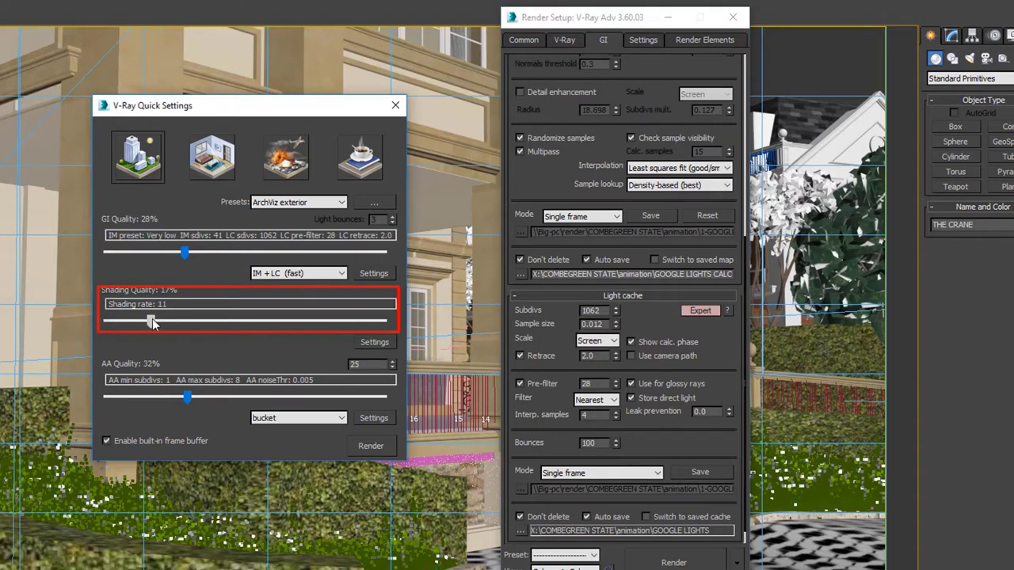
pyautogui.moveTo(187, 397)
pyautogui.mouseDown()
pyautogui.moveTo(151, 397)
pyautogui.moveTo(168, 399)
pyautogui.mouseUp()
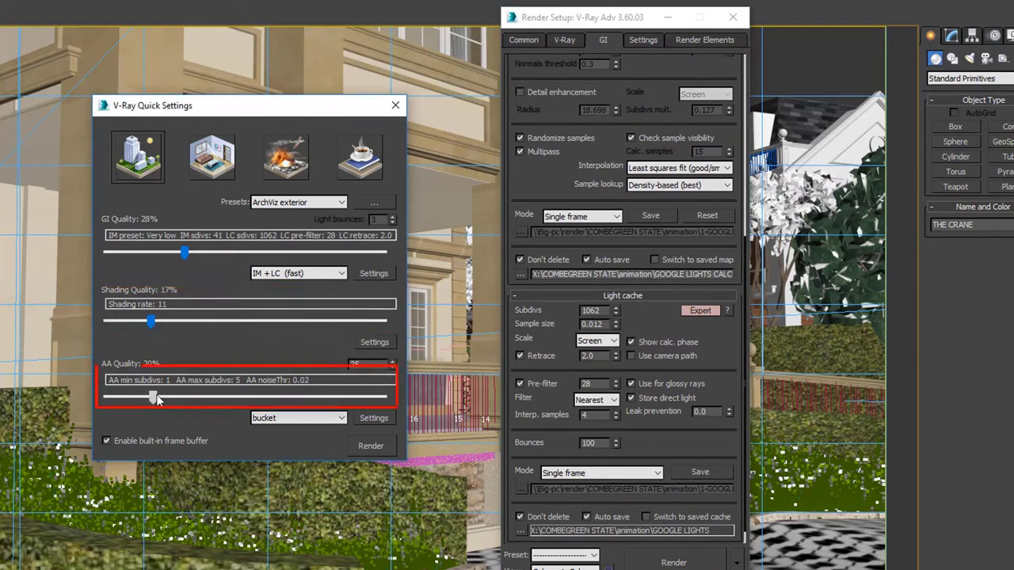
# Render the crane camera view with the optimised quick settings
pyautogui.click(380, 448)
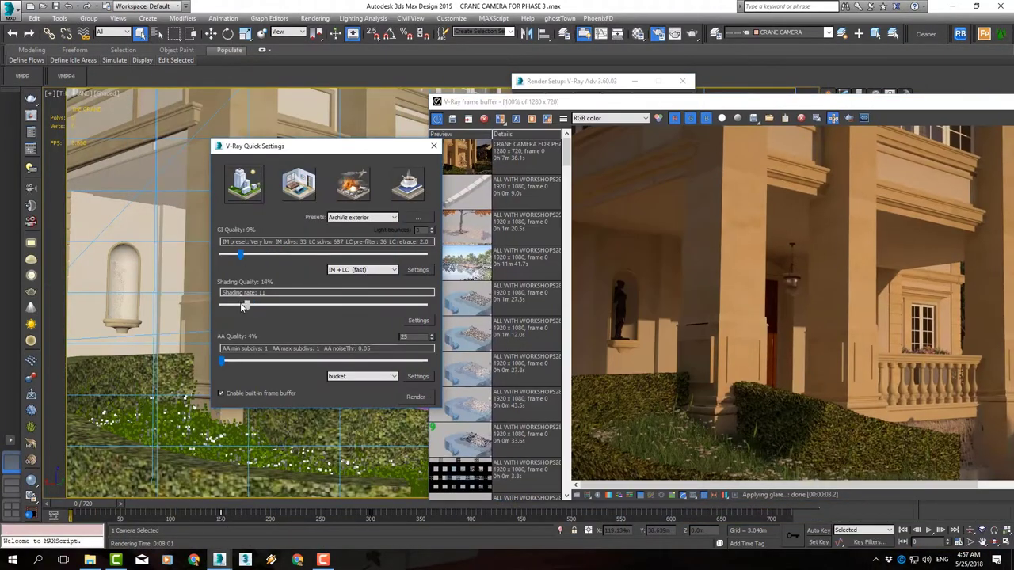
pyautogui.moveTo(262, 140); pyautogui.dragTo(137, 143)
pyautogui.click(682, 81)
pyautogui.hotkey('shift', 'q')
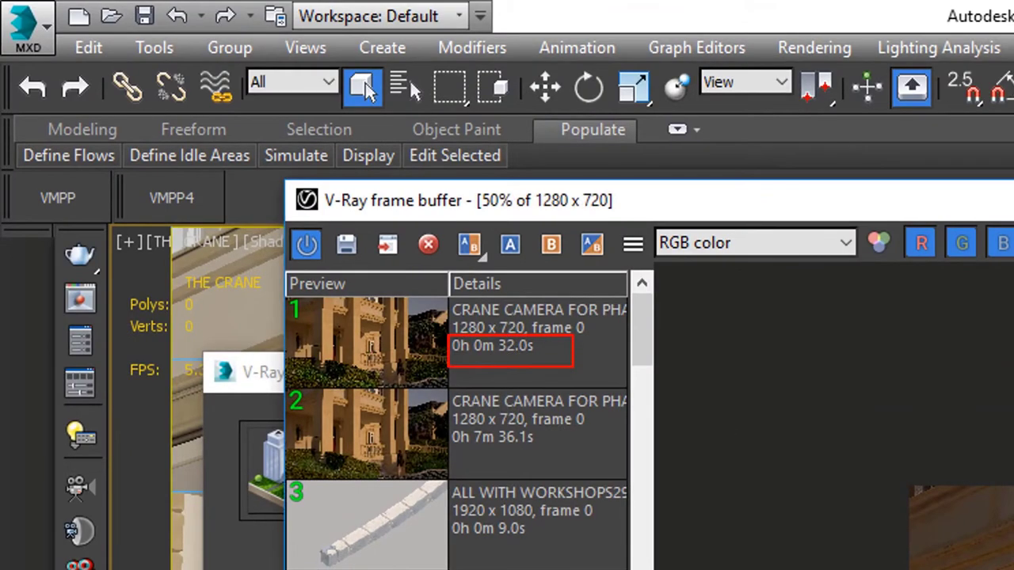
# Zoom and pan the frame buffer to inspect the figure's coat and legs
pyautogui.scroll(1, 557, 257)
pyautogui.scroll(2, 556, 257)
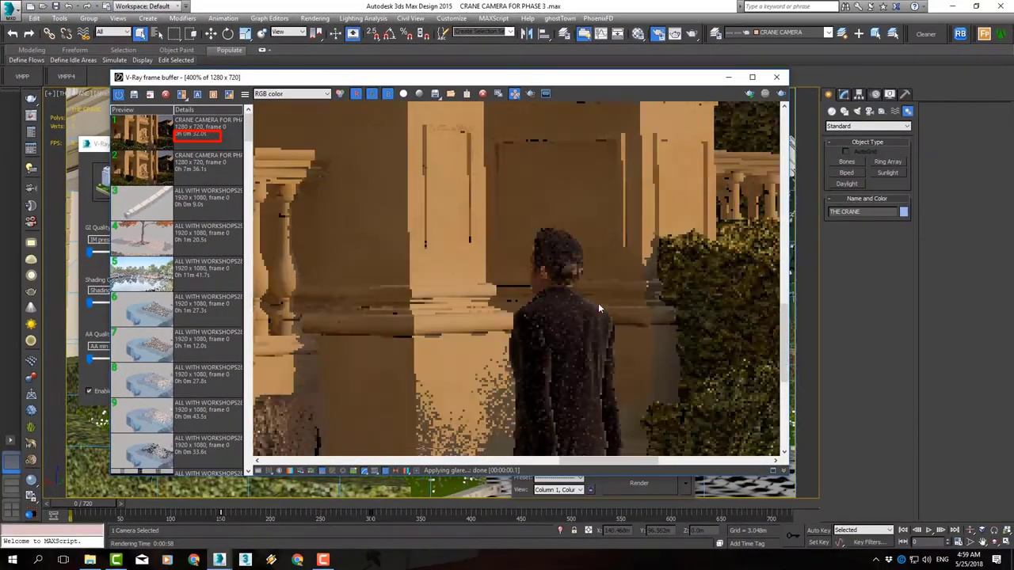
pyautogui.moveTo(551, 394); pyautogui.dragTo(585, 245, button='middle')
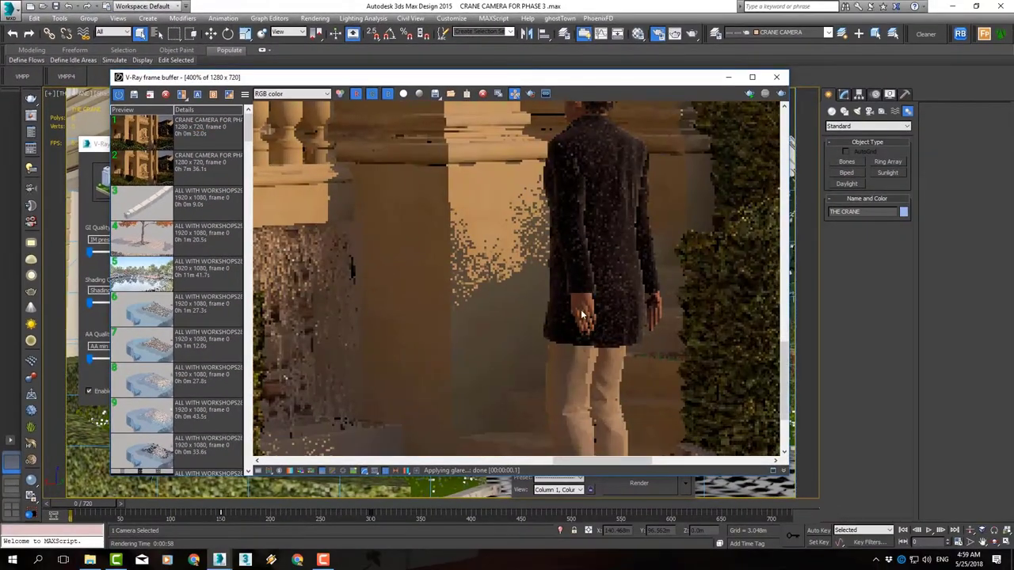
pyautogui.scroll(-2, 574, 300)
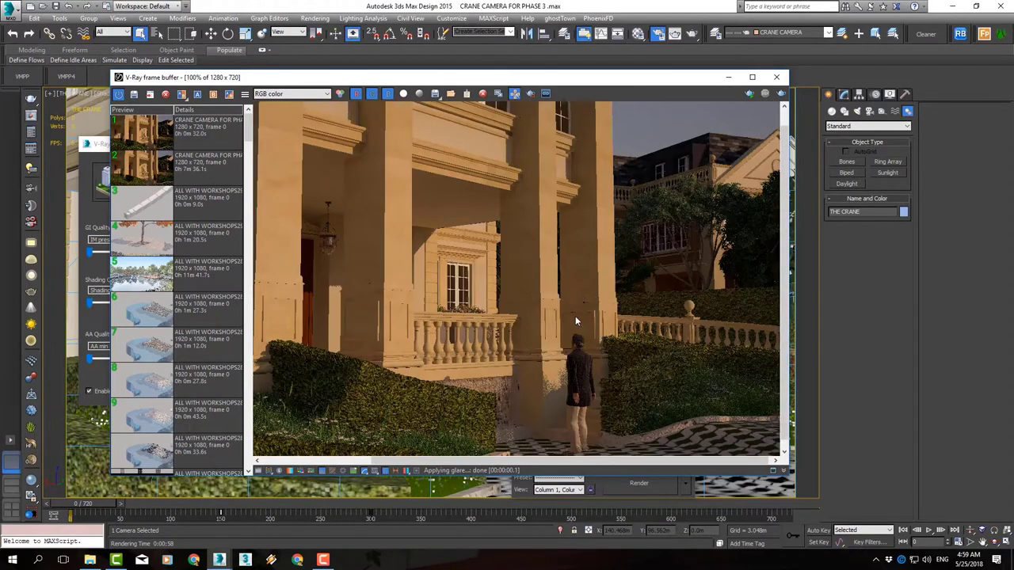
pyautogui.scroll(1, 576, 316)
pyautogui.scroll(1, 665, 286)
pyautogui.scroll(1, 692, 327)
pyautogui.scroll(-1, 566, 234)
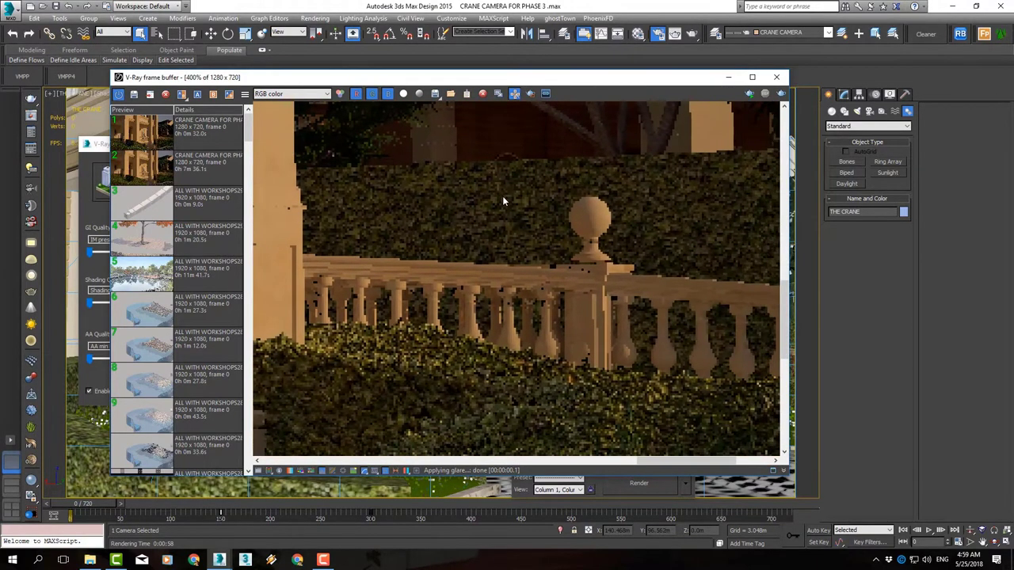
pyautogui.scroll(-1, 520, 234)
pyautogui.scroll(-1, 536, 249)
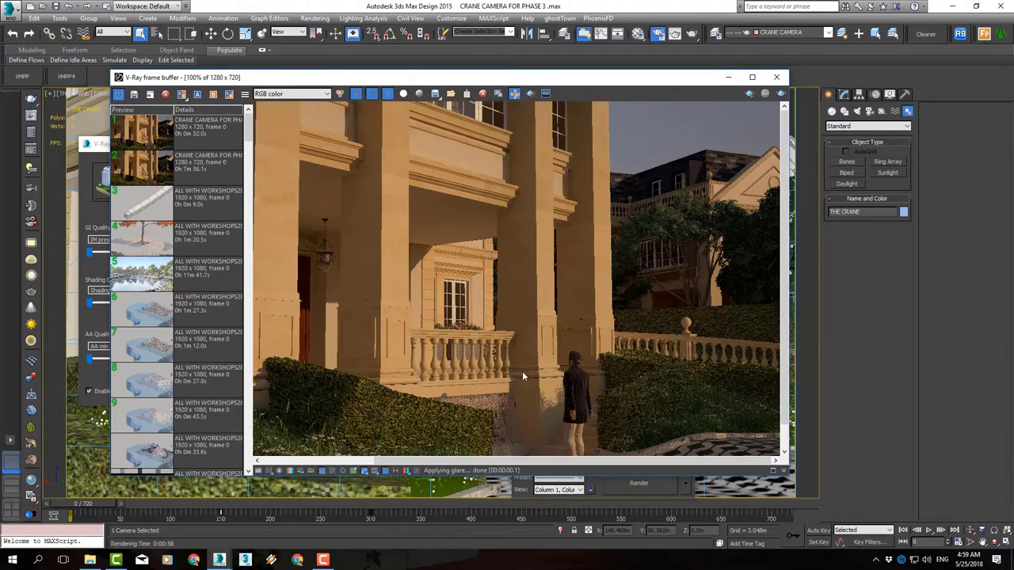
pyautogui.scroll(1, 483, 381)
pyautogui.scroll(1, 611, 385)
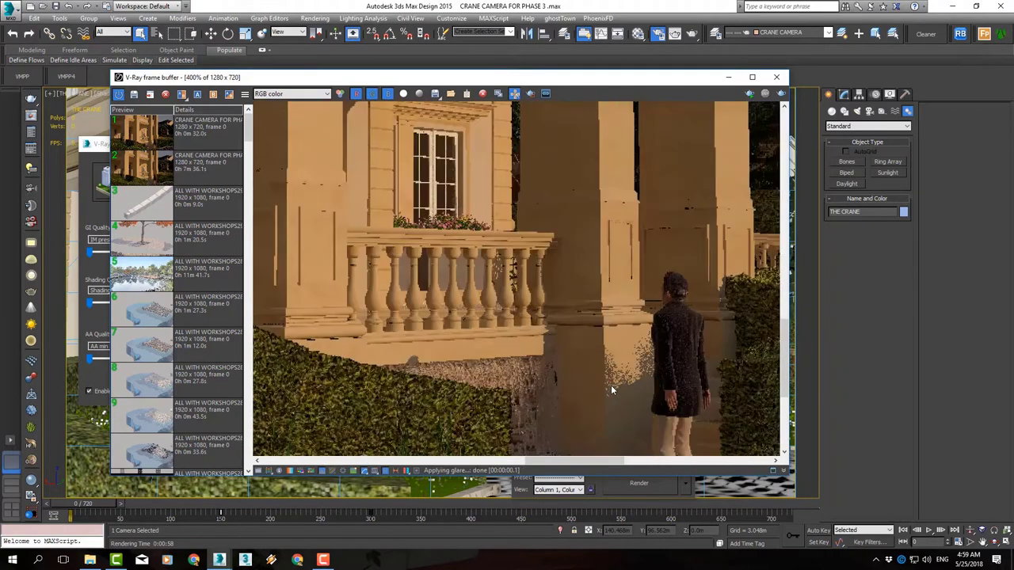
pyautogui.scroll(-1, 611, 385)
pyautogui.scroll(-1, 529, 364)
pyautogui.scroll(-1, 529, 364)
# Compare the new 32-second render with the earlier 7m 36.1s render in history
pyautogui.moveTo(408, 79)
pyautogui.mouseDown()
pyautogui.moveTo(485, 78)
pyautogui.moveTo(504, 90)
pyautogui.mouseUp()
pyautogui.click(292, 179)
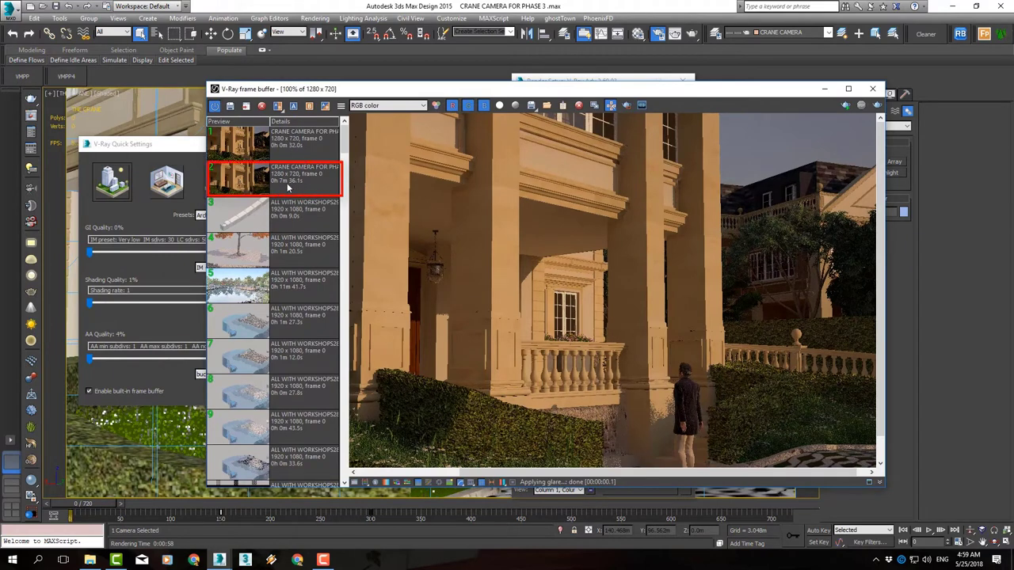
pyautogui.keyDown('shift'); pyautogui.click(288, 187); pyautogui.keyUp('shift')
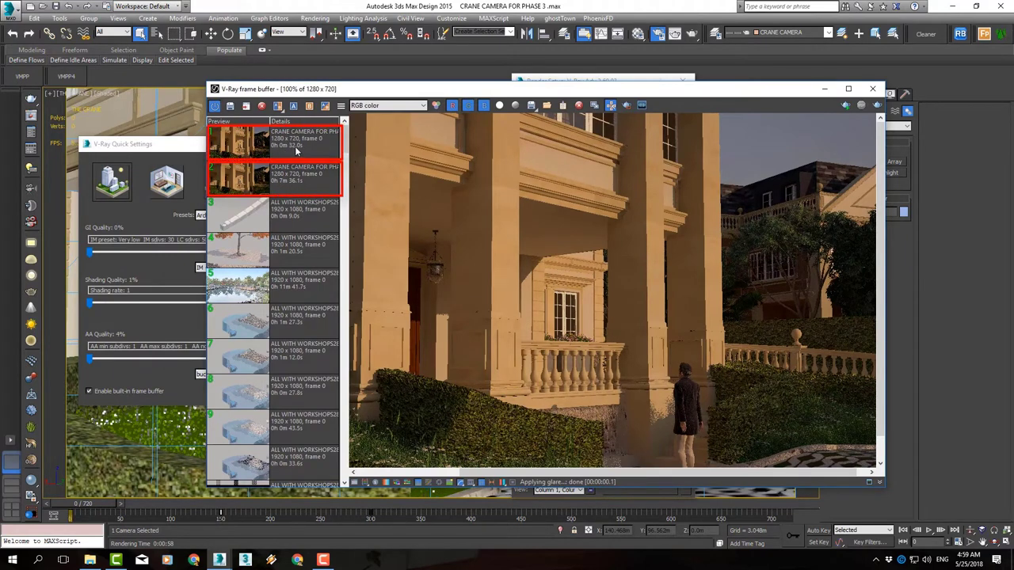
pyautogui.click(159, 152)
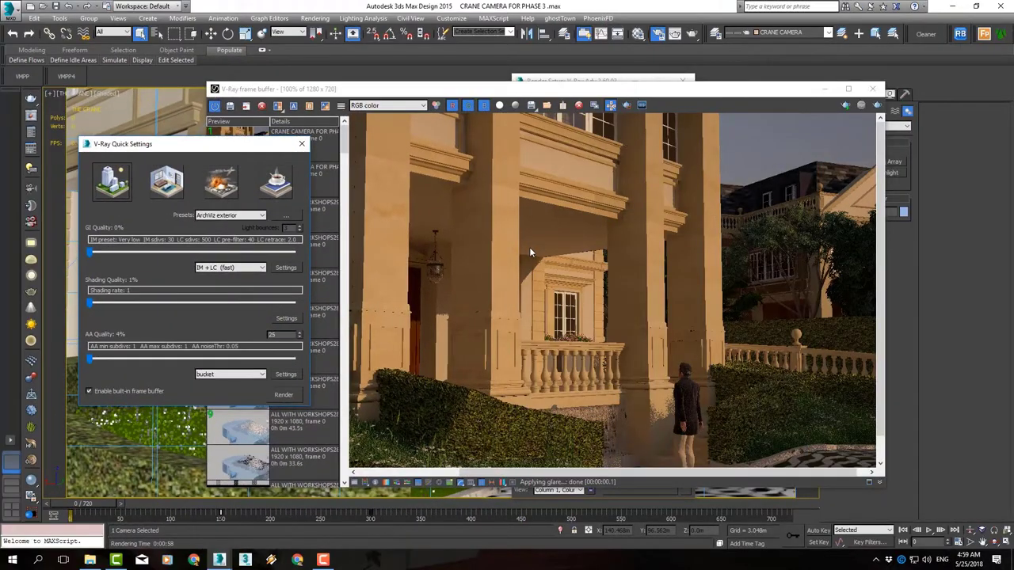
# Load the OPTIMISED RENDER SET UP.rps preset into Render Setup
pyautogui.click(301, 143)
pyautogui.moveTo(499, 90); pyautogui.dragTo(344, 103)
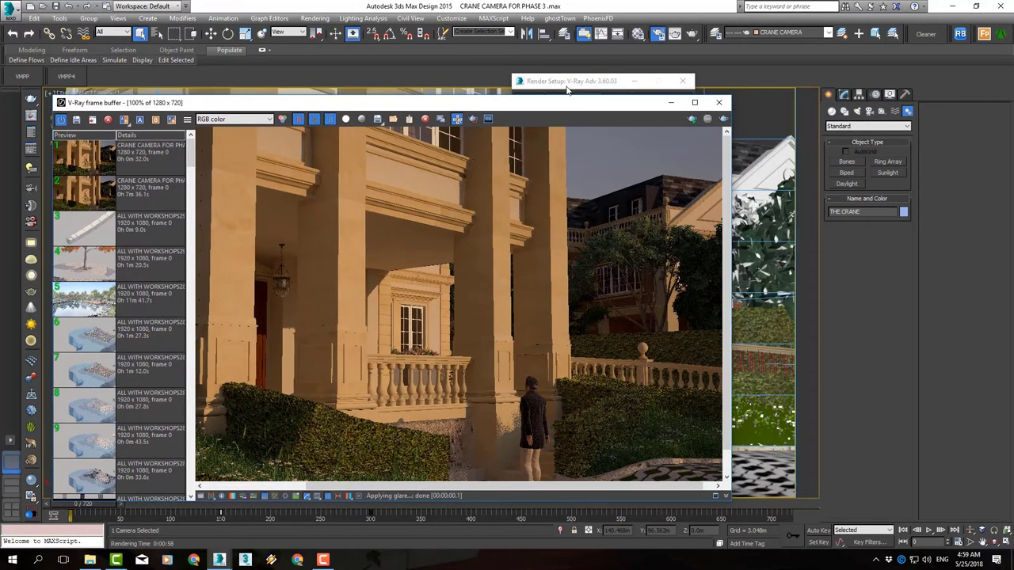
pyautogui.click(571, 82)
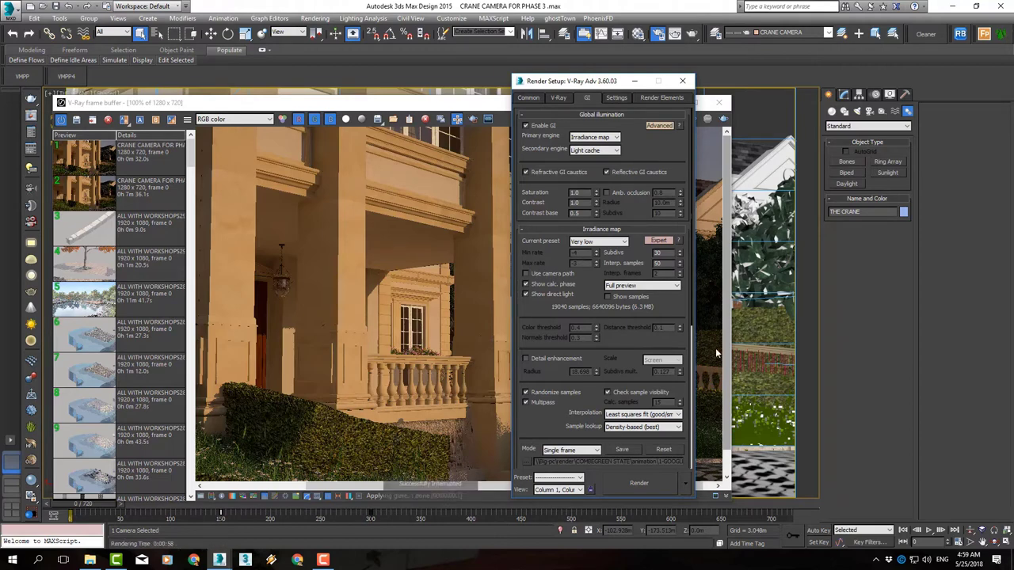
pyautogui.click(558, 478)
pyautogui.click(565, 464)
pyautogui.scroll(-1, 693, 310)
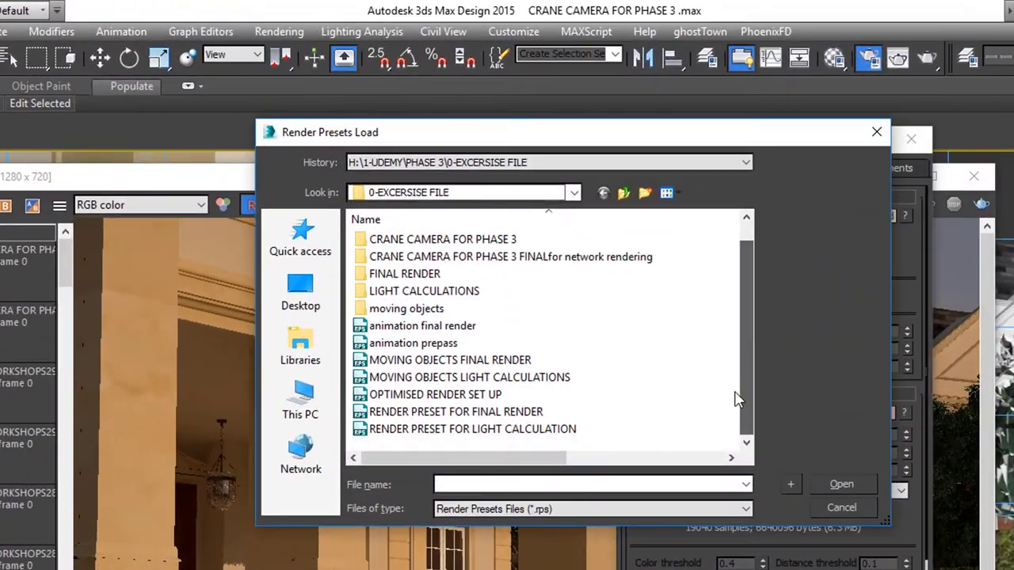
pyautogui.click(511, 395)
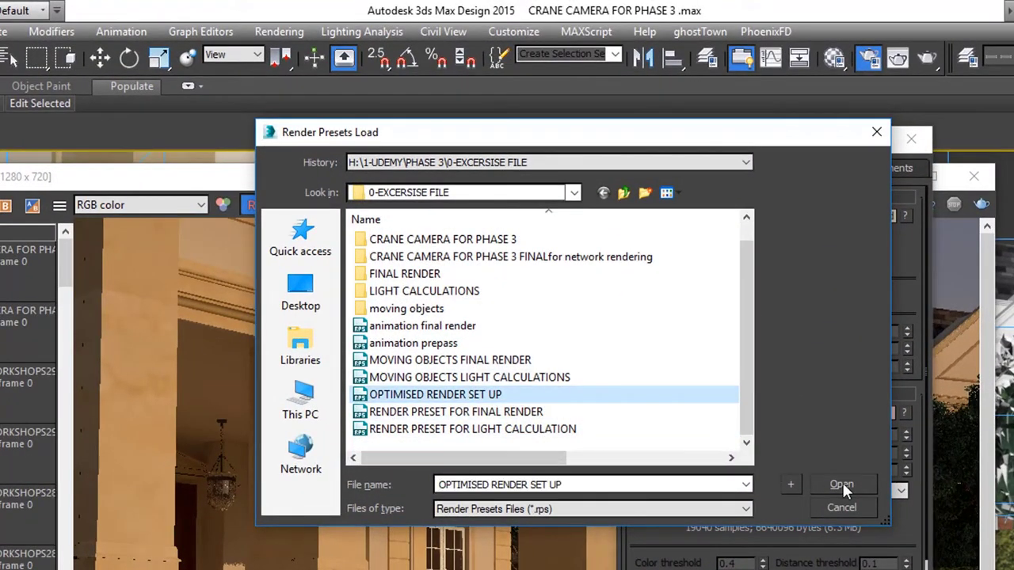
pyautogui.click(841, 485)
pyautogui.click(562, 471)
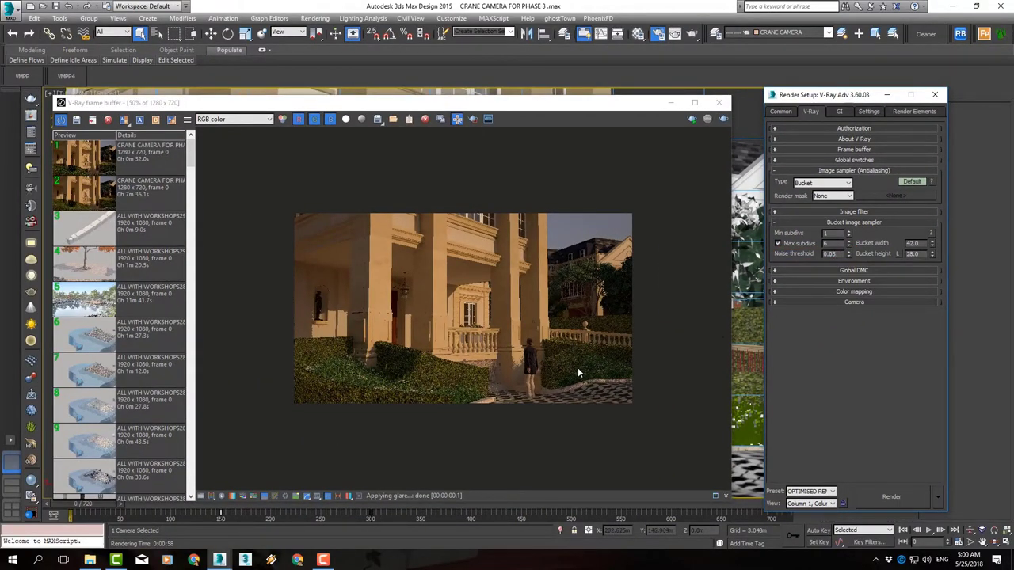
# Render the house at 1280 x 720 with the loaded preset, finishing in 7m 9.3s
pyautogui.click(909, 498)
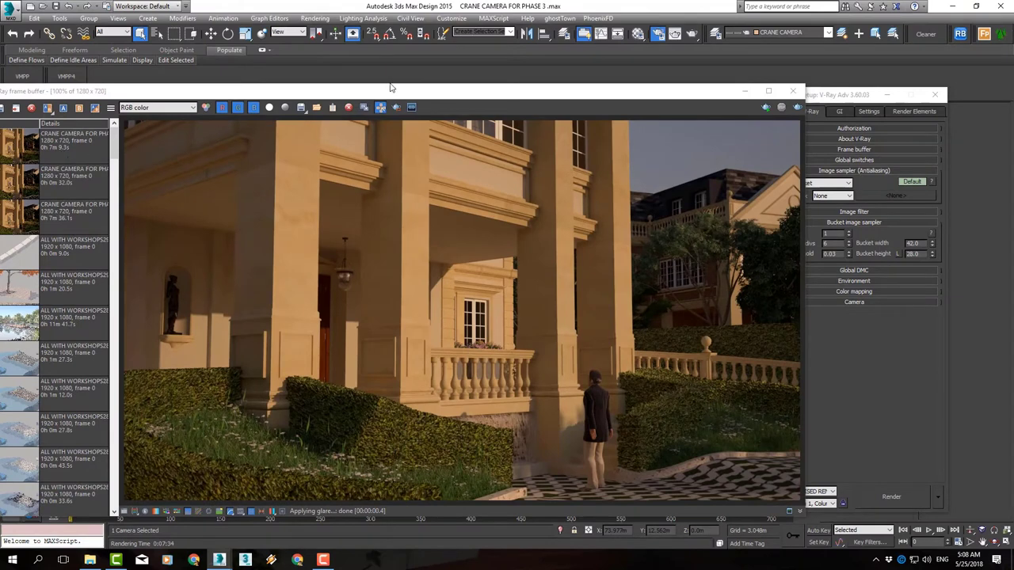
pyautogui.moveTo(389, 94); pyautogui.dragTo(337, 90)
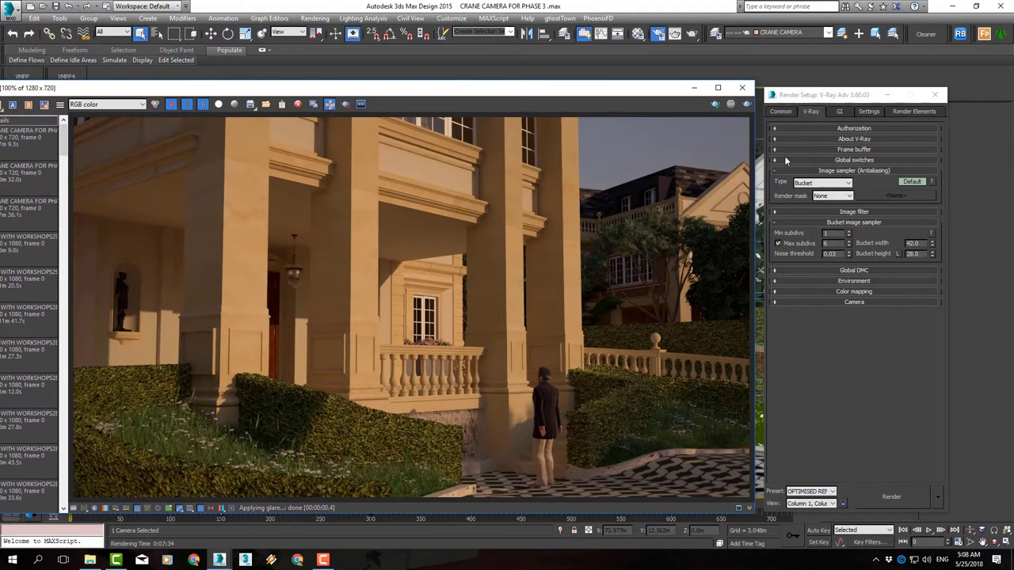
# Add a VRayDenoiser element below VRayShadows in the Render Elements list
pyautogui.click(903, 111)
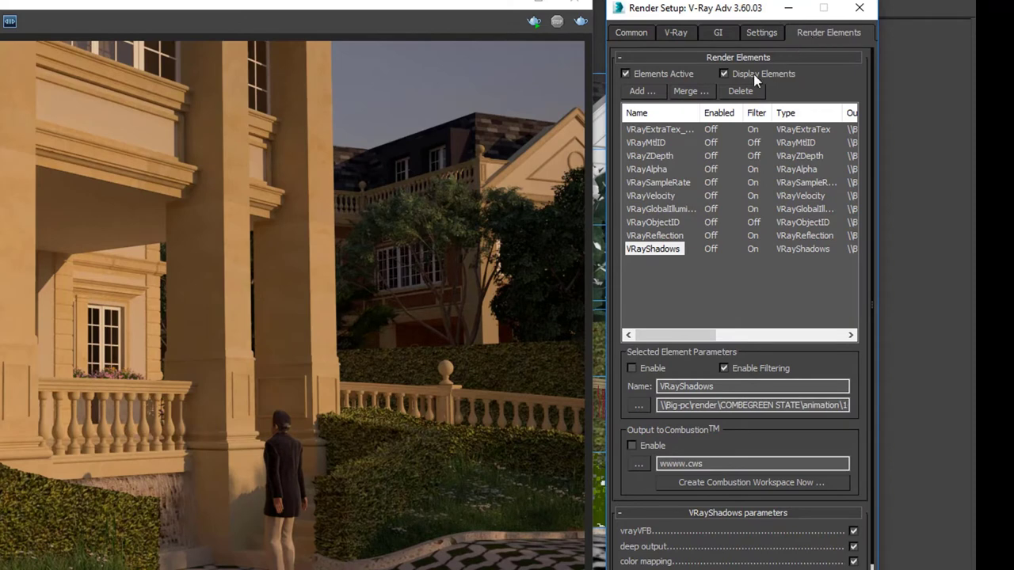
pyautogui.click(643, 92)
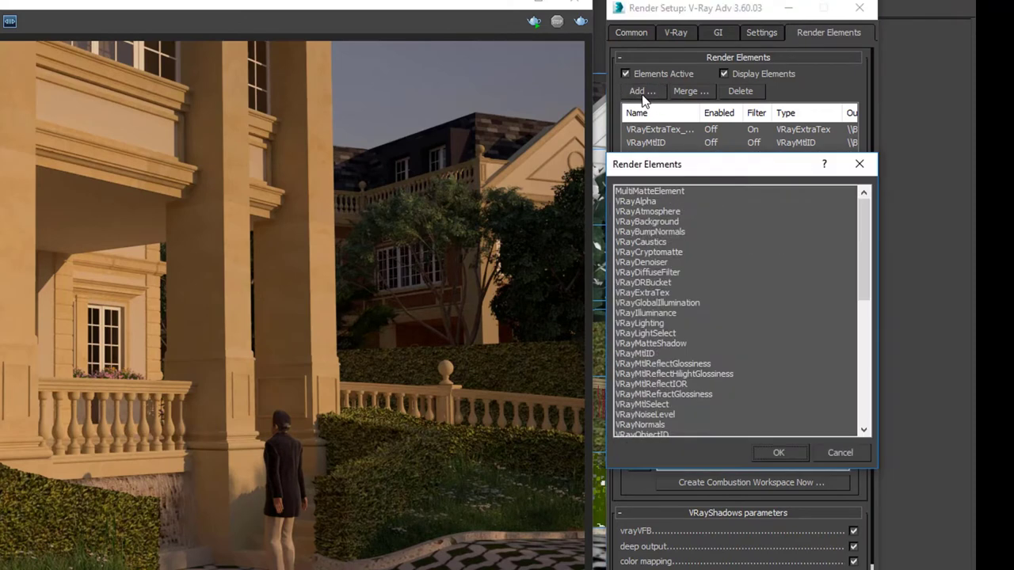
pyautogui.click(655, 262)
pyautogui.click(777, 453)
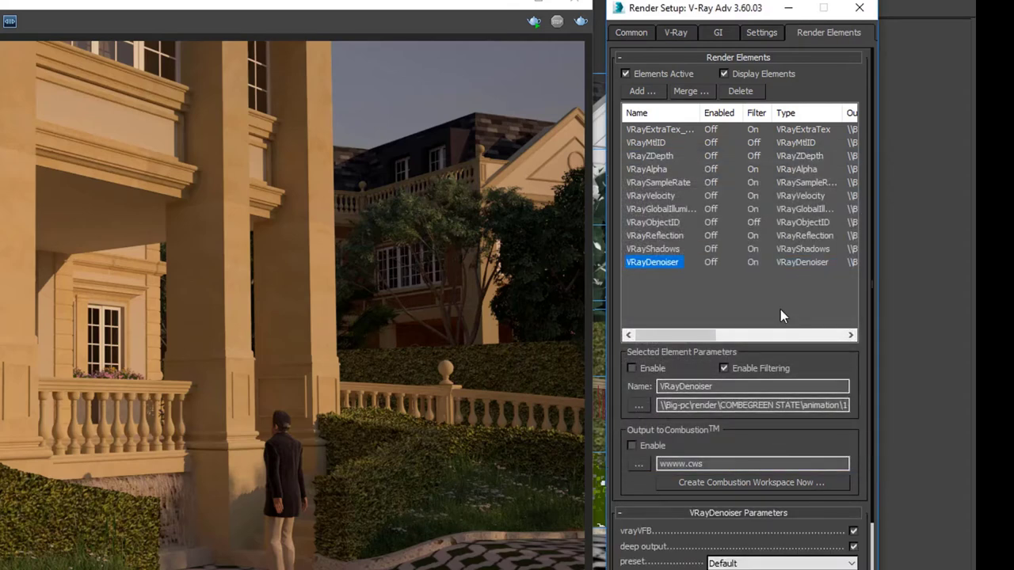
# Set the Bucket image sampler noise threshold to 0.09
pyautogui.click(674, 34)
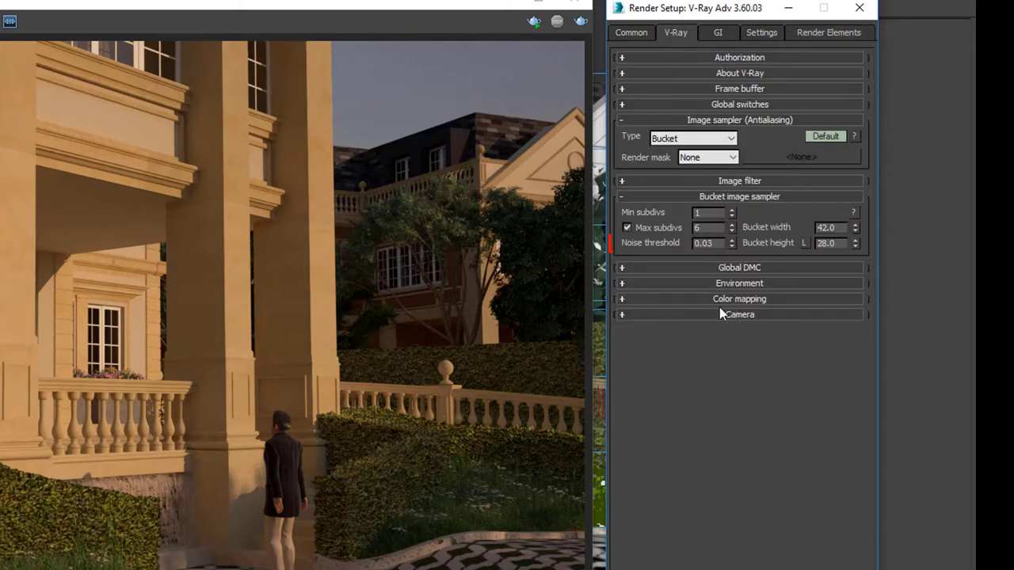
pyautogui.doubleClick(713, 243)
pyautogui.doubleClick(704, 243)
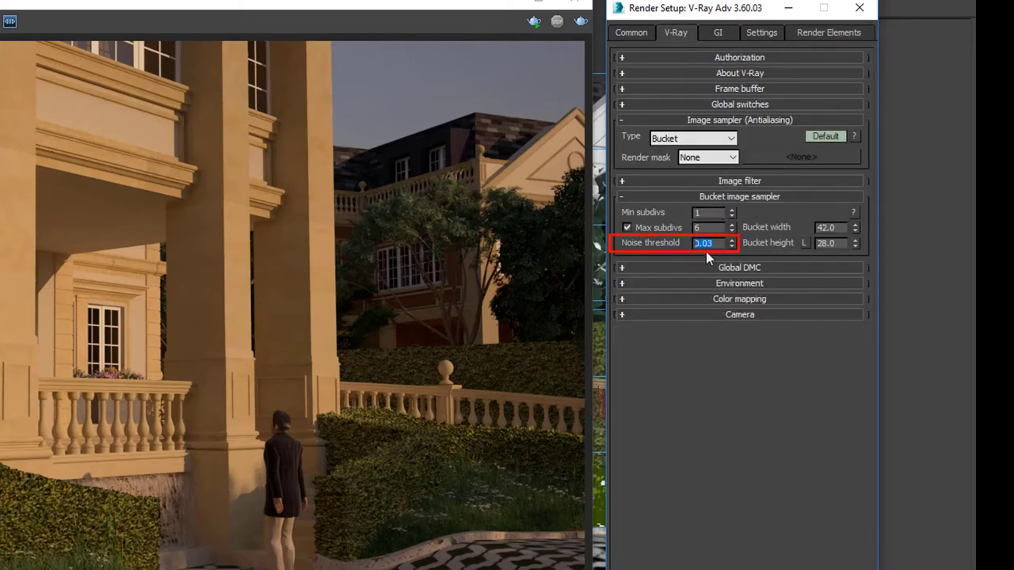
pyautogui.press('Return')
pyautogui.write('0.09')
pyautogui.click(370, 357)
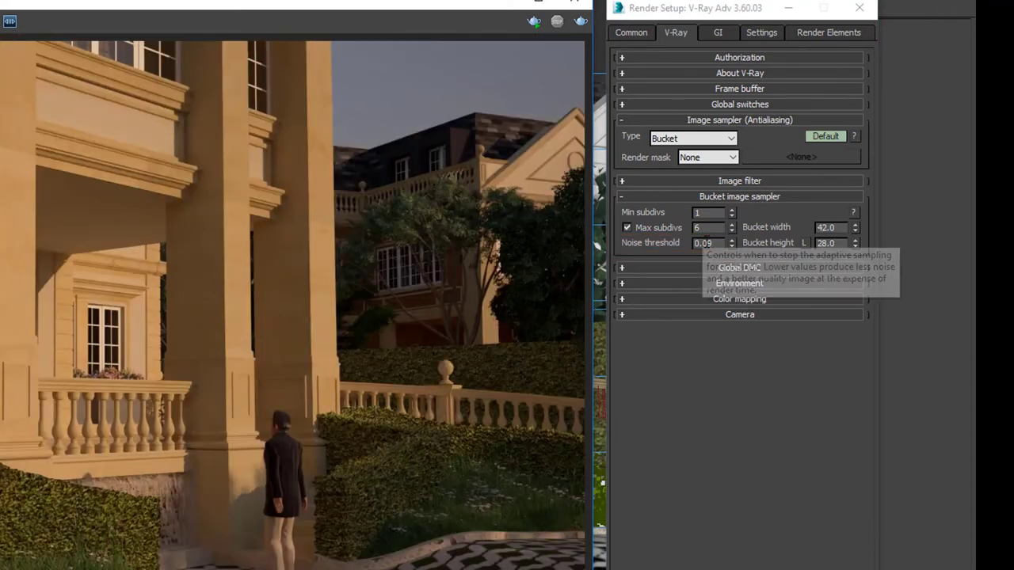
# Render the house with the denoiser and inspect the 4m 55.0s result
pyautogui.click(709, 243)
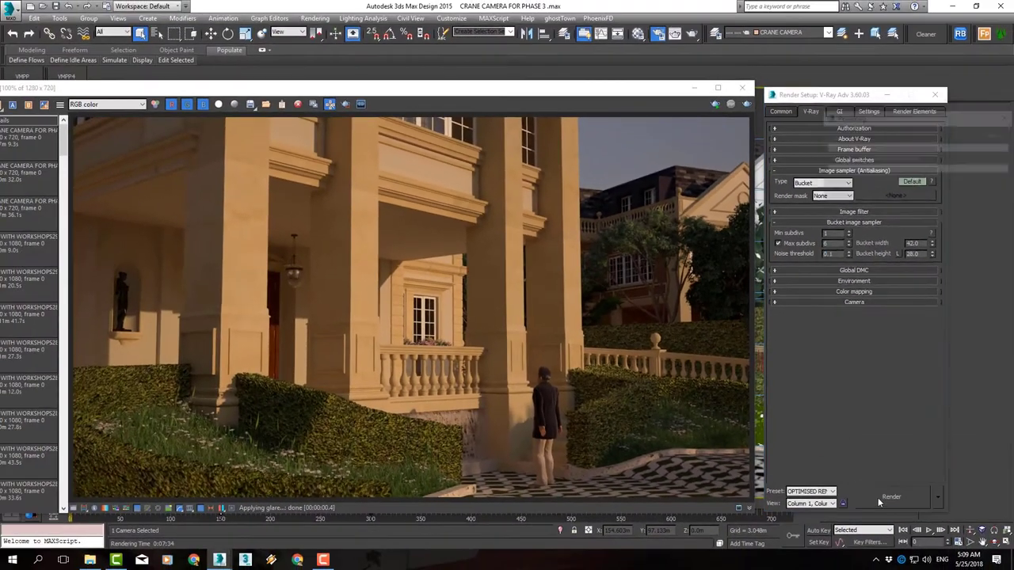
pyautogui.click(879, 496)
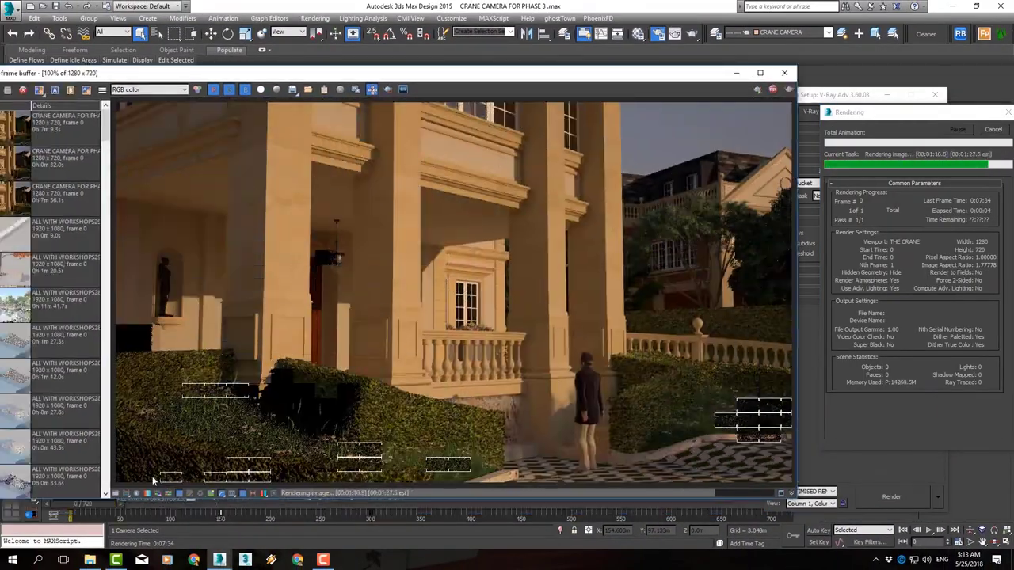
pyautogui.click(903, 113)
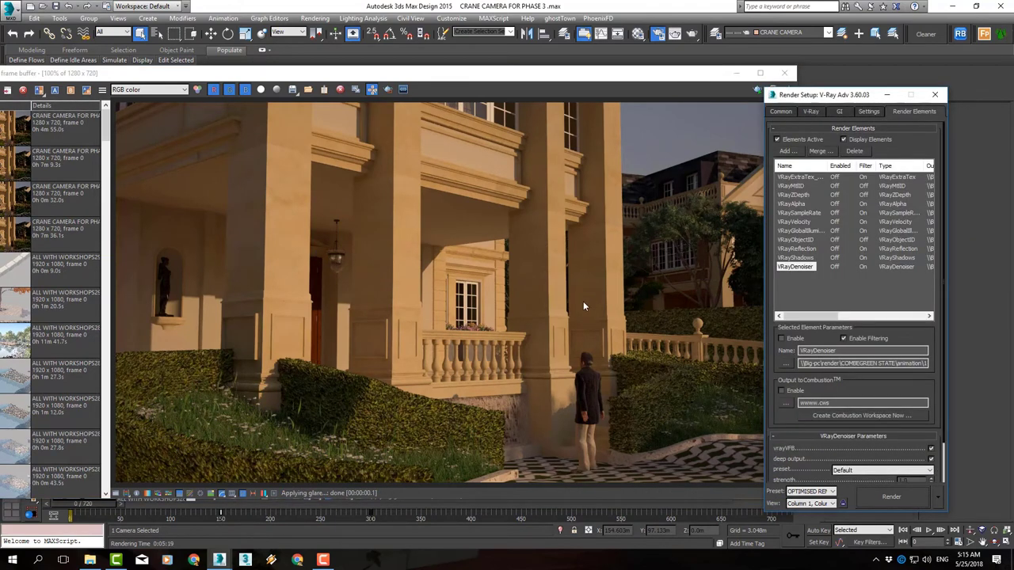
pyautogui.click(525, 439)
pyautogui.scroll(2, 571, 403)
pyautogui.scroll(3, 574, 402)
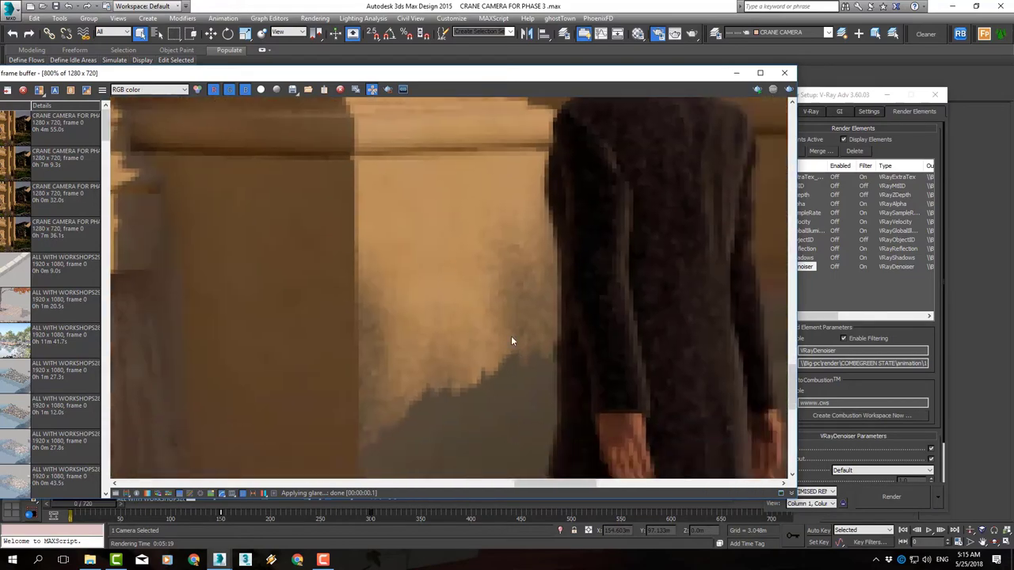
pyautogui.scroll(-5, 508, 339)
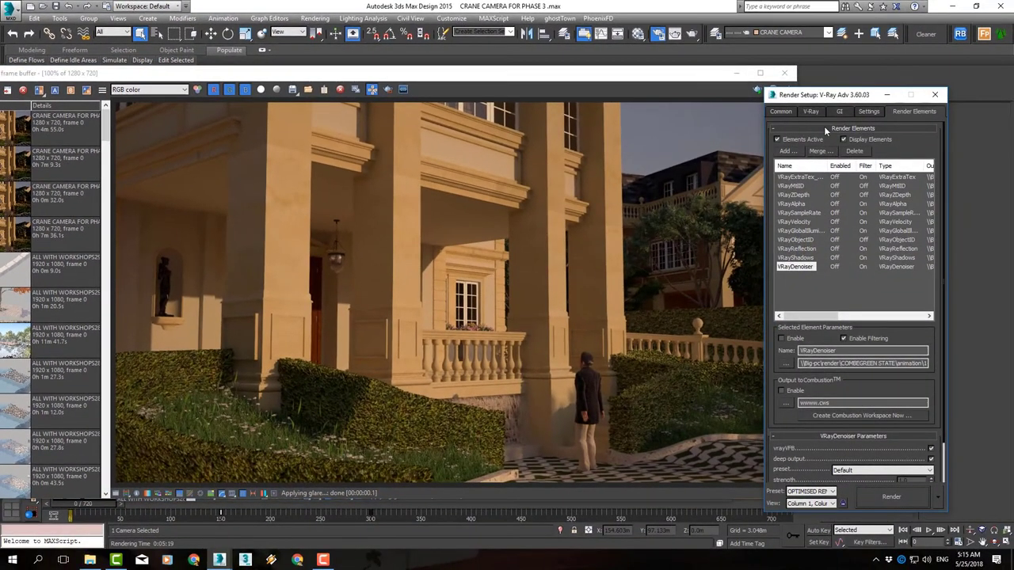
# Re-render the house with noise threshold 0.5, finishing in 2m 50.0s
pyautogui.click(810, 110)
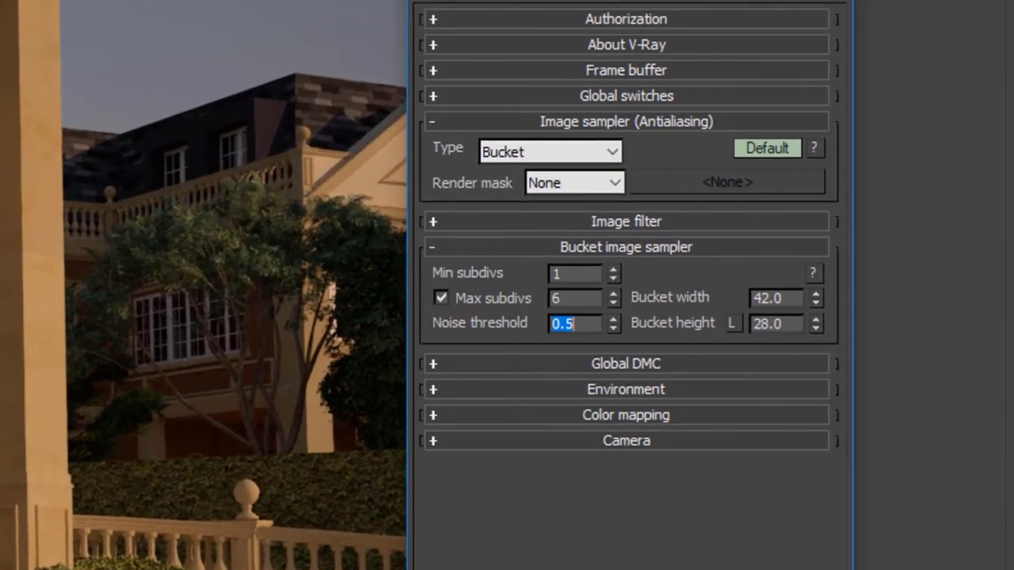
pyautogui.click(877, 502)
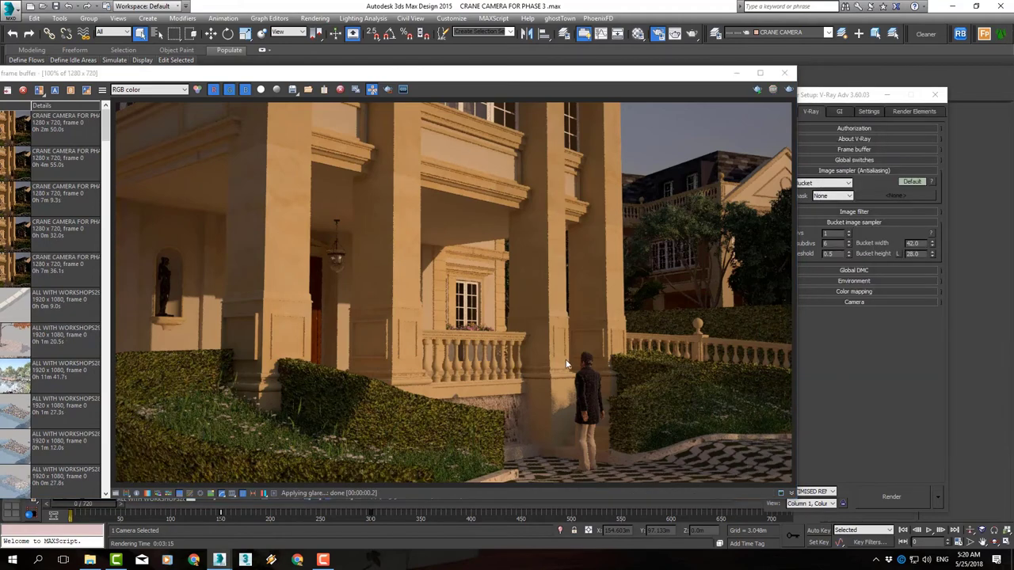
pyautogui.scroll(2, 568, 365)
pyautogui.scroll(2, 565, 359)
pyautogui.scroll(2, 616, 342)
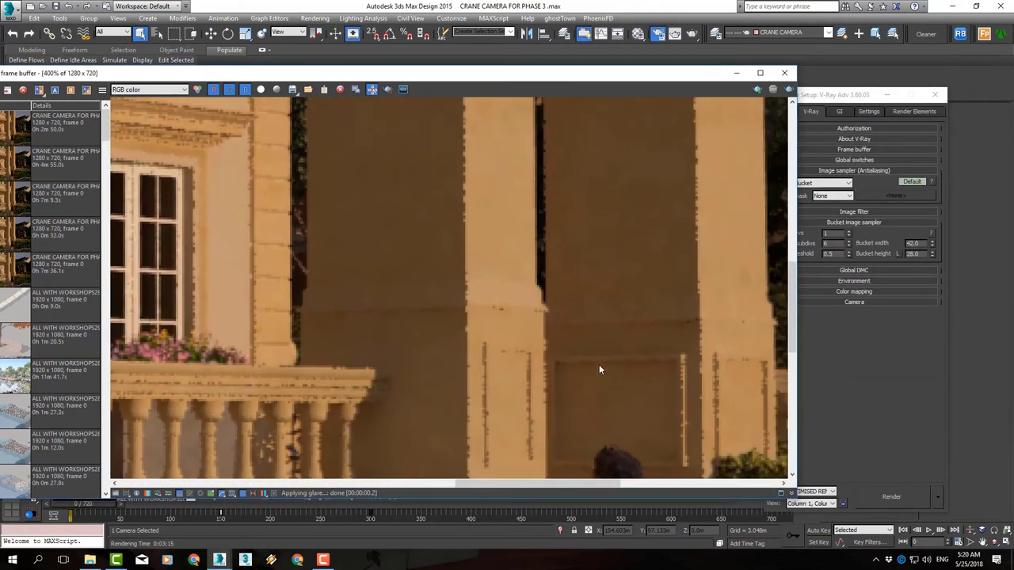
pyautogui.scroll(-2, 599, 369)
pyautogui.scroll(2, 588, 273)
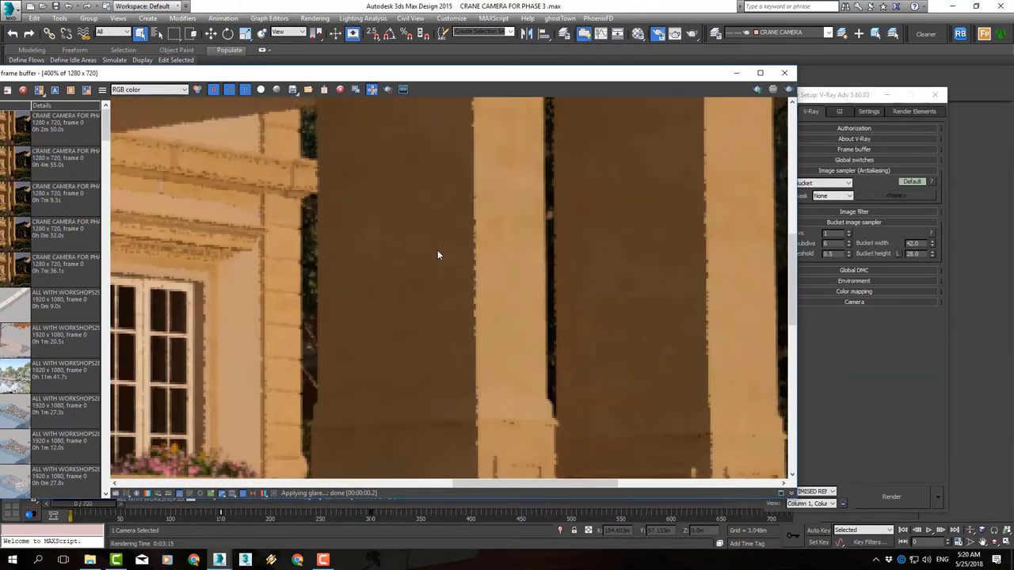
pyautogui.moveTo(437, 250); pyautogui.dragTo(503, 372, button='middle')
pyautogui.scroll(-2, 524, 275)
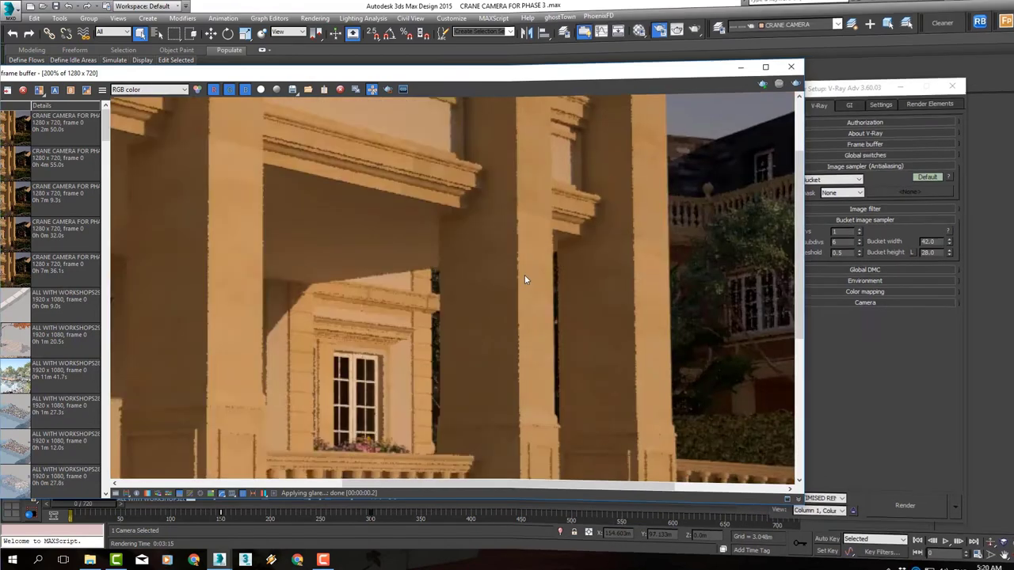